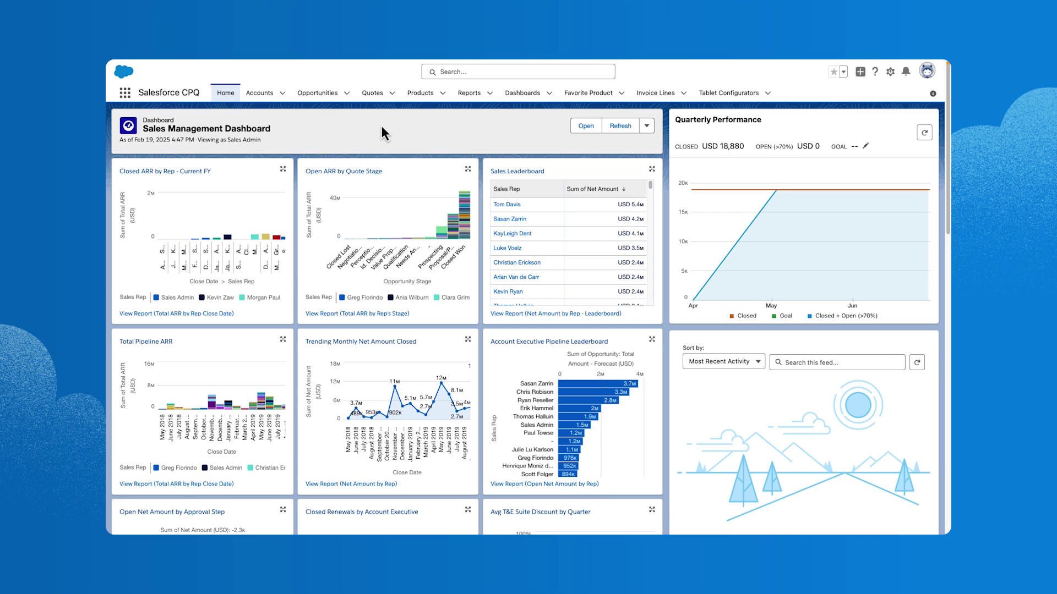
Open quote Q-16611 and bring up its line editor
left_click(372, 93)
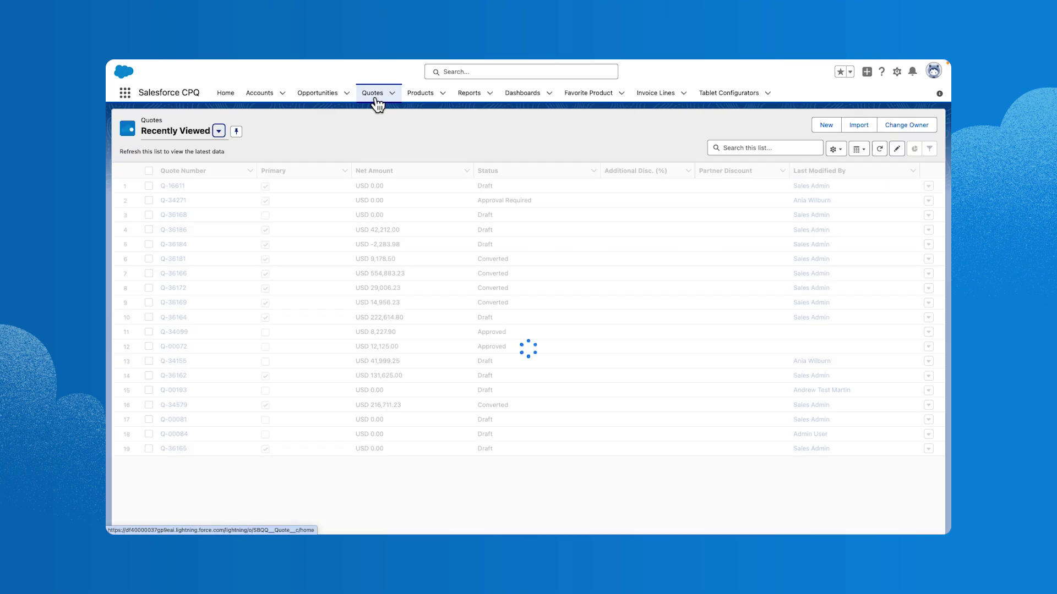
left_click(173, 186)
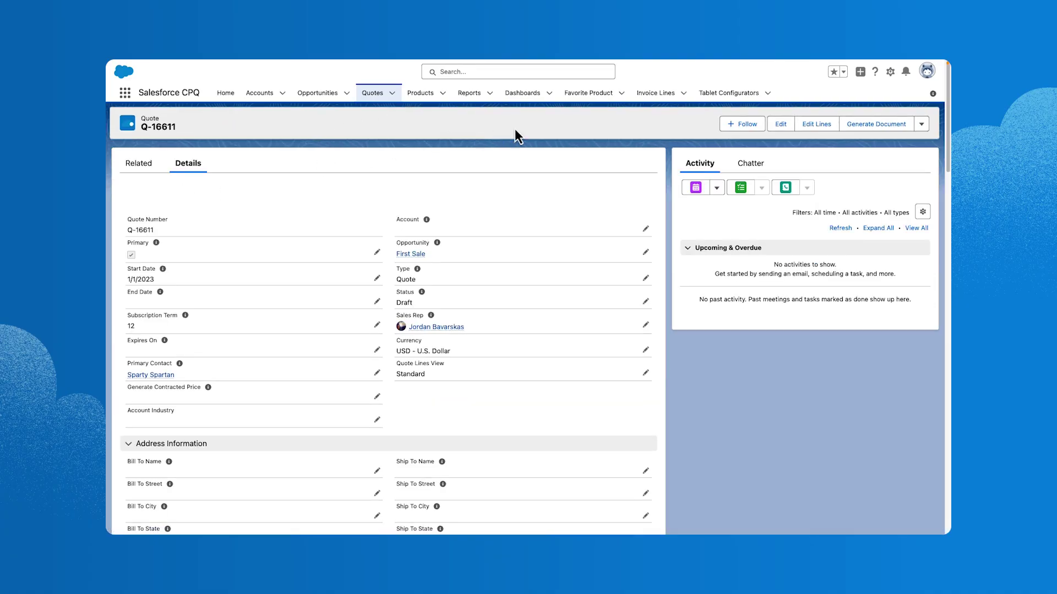
left_click(801, 122)
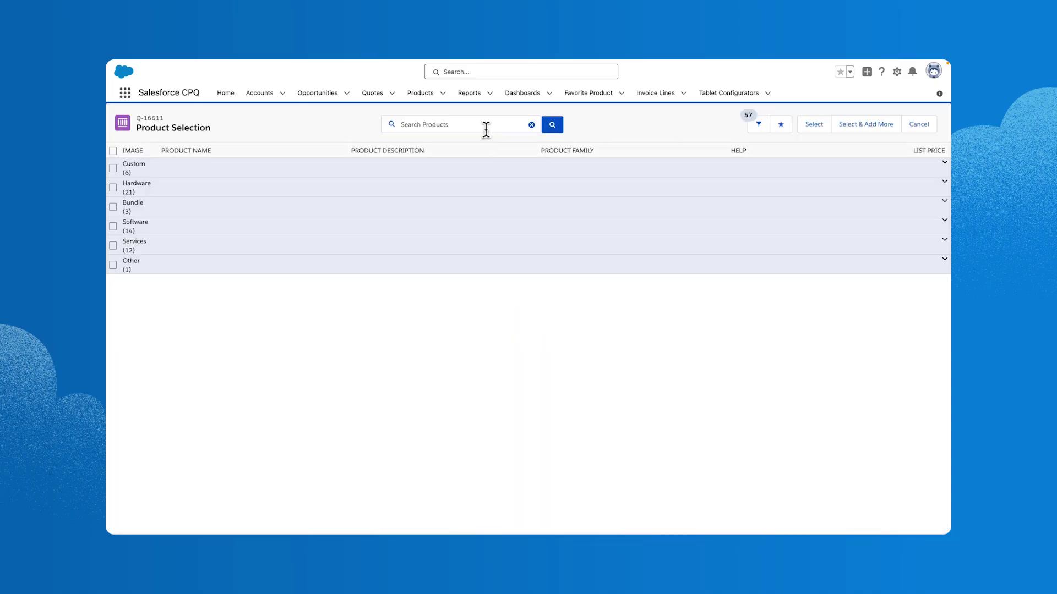
Search 'PowerSlide' and add the PowerSlide R750 Rack Server for configuration
left_click(486, 130)
type("Power")
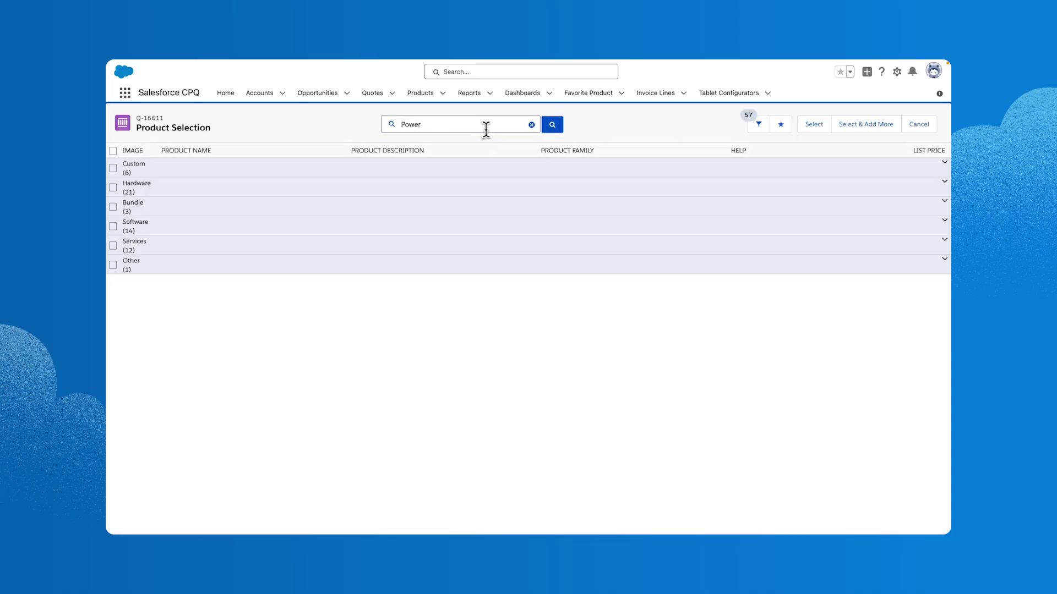
type("Slide")
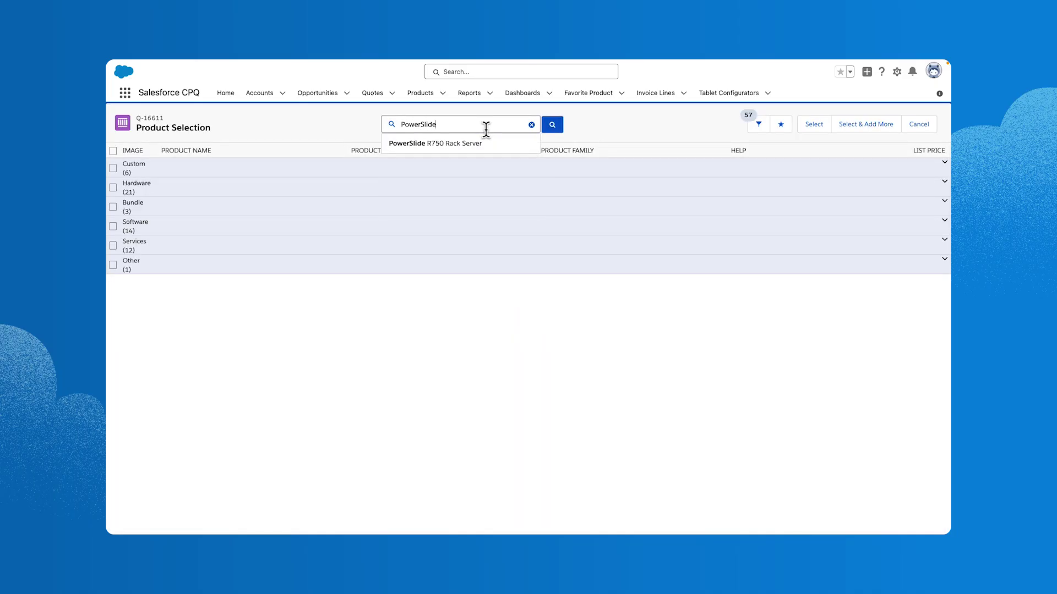
left_click(490, 143)
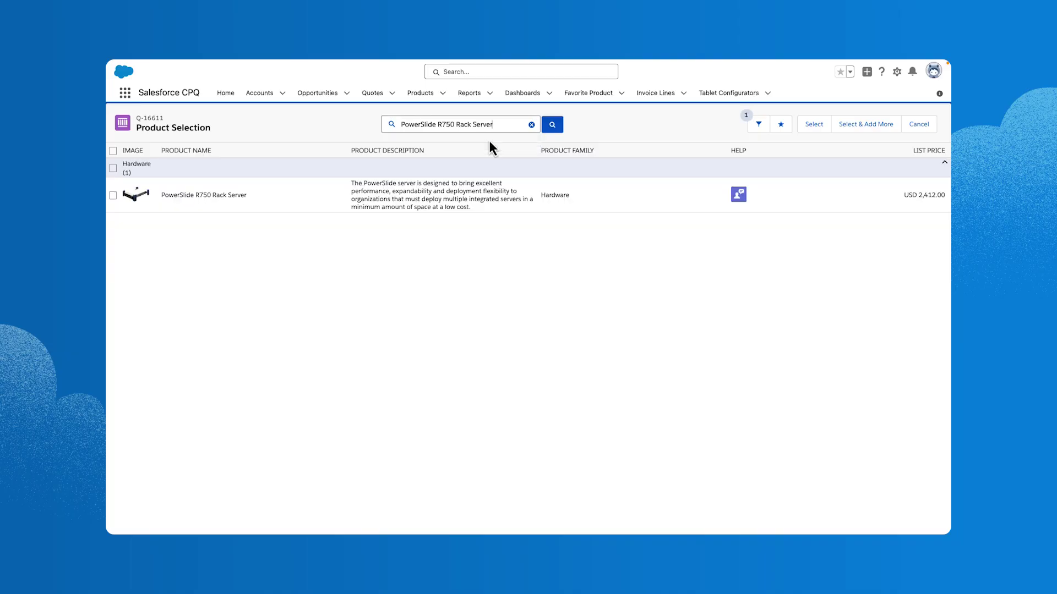
left_click(113, 195)
left_click(805, 127)
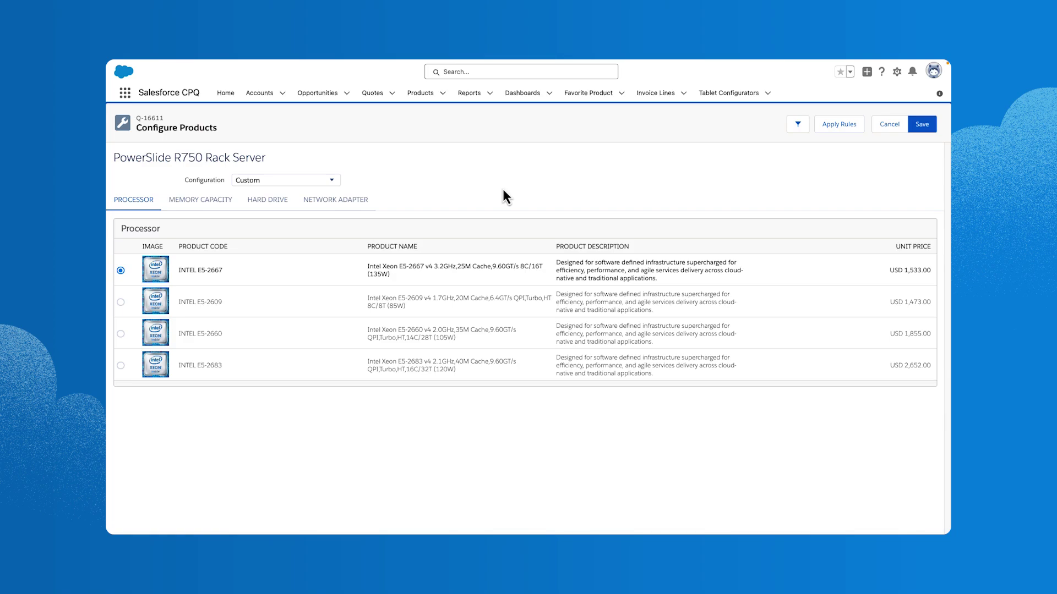
Browse the server's Memory, Hard Drive and Network Adapter options
left_click(216, 202)
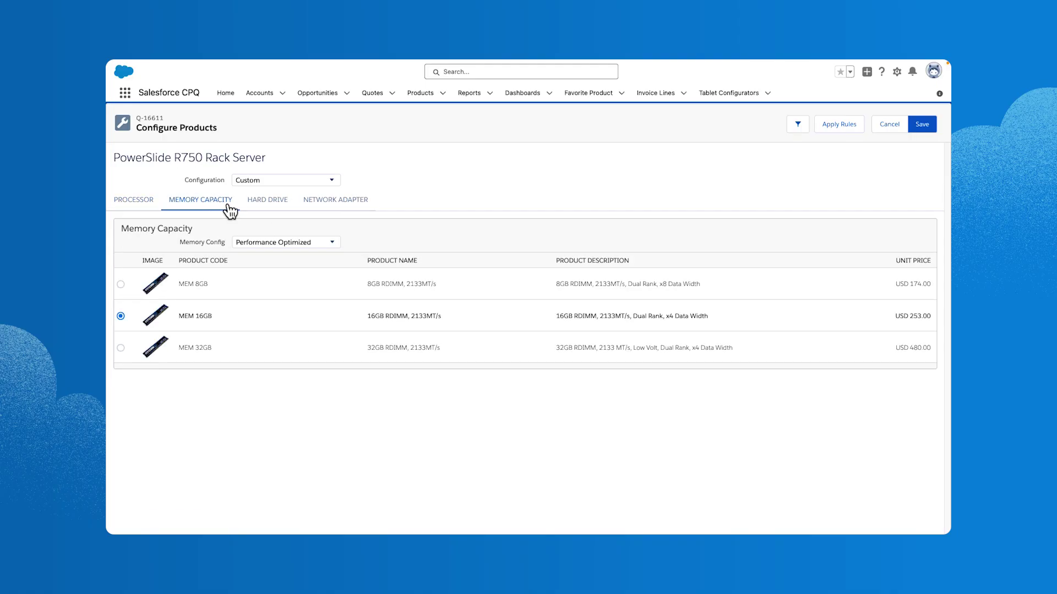
left_click(264, 210)
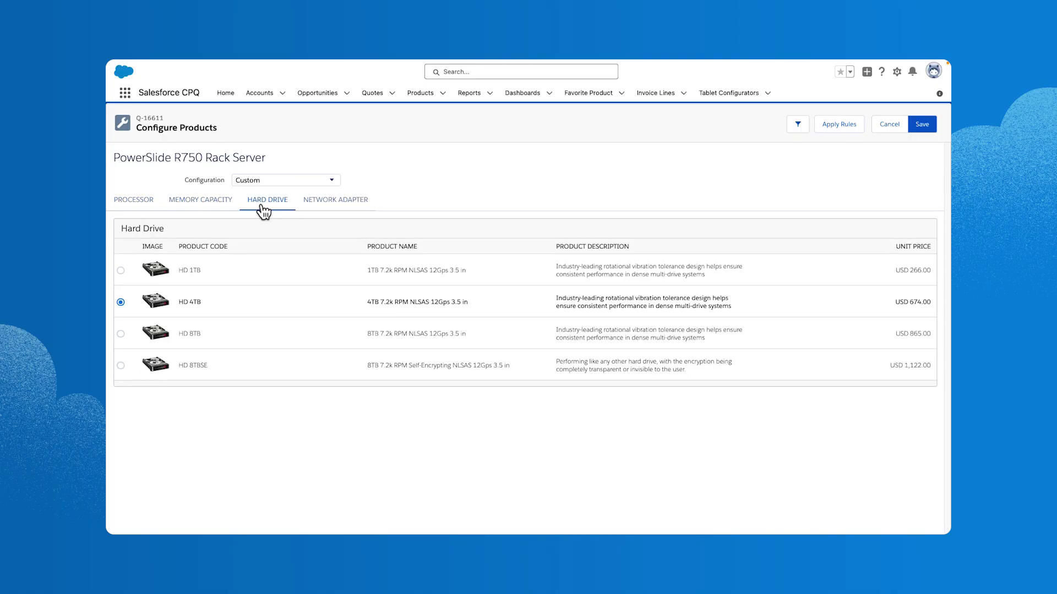
left_click(331, 210)
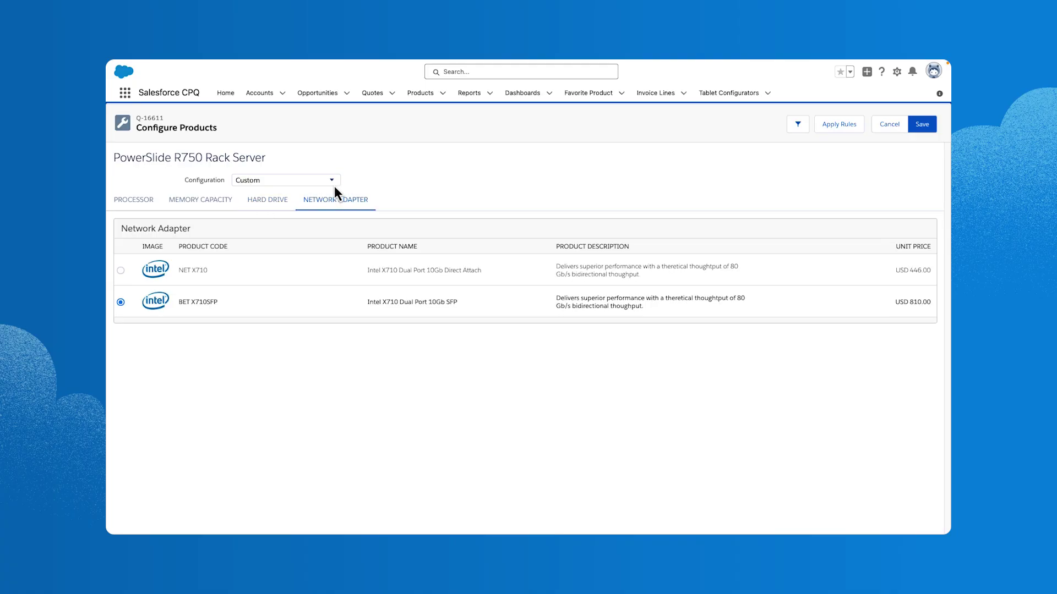
Apply the Performance preset and verify the INTEL E5-2683 processor and HD 8TB drive
left_click(335, 185)
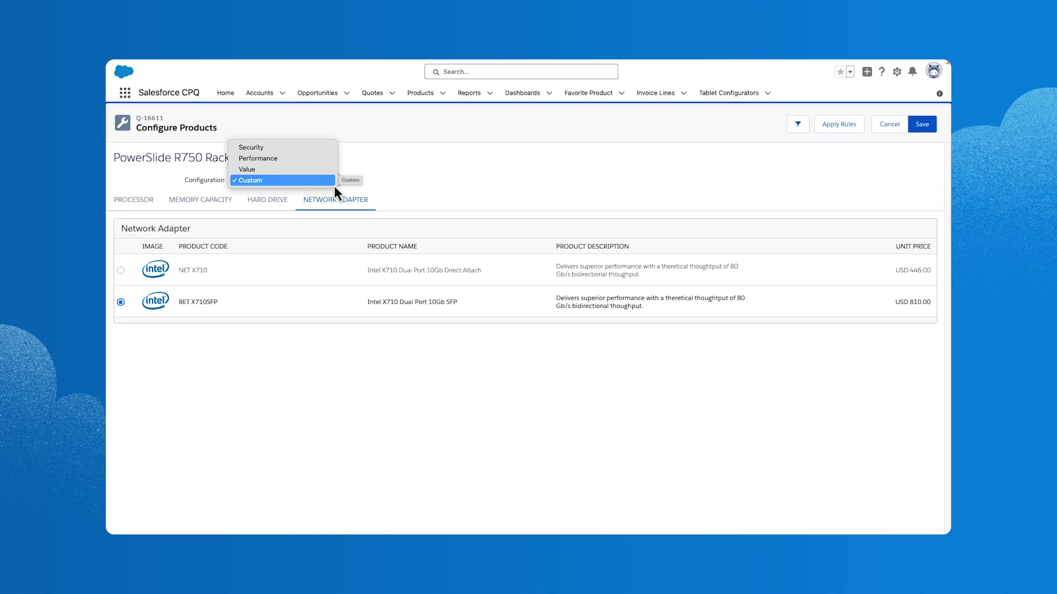
left_click(324, 164)
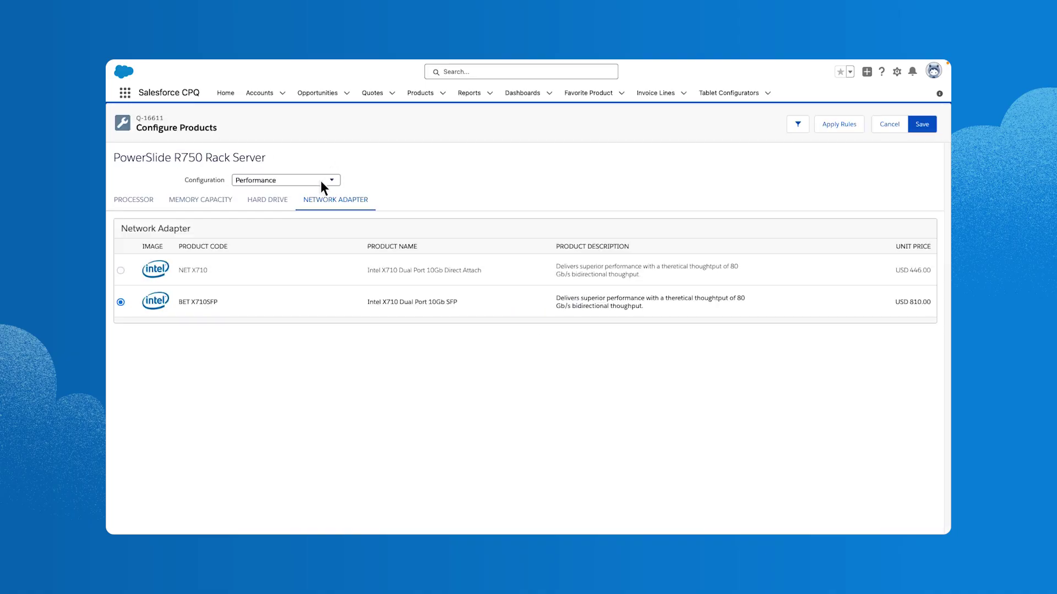
left_click(263, 202)
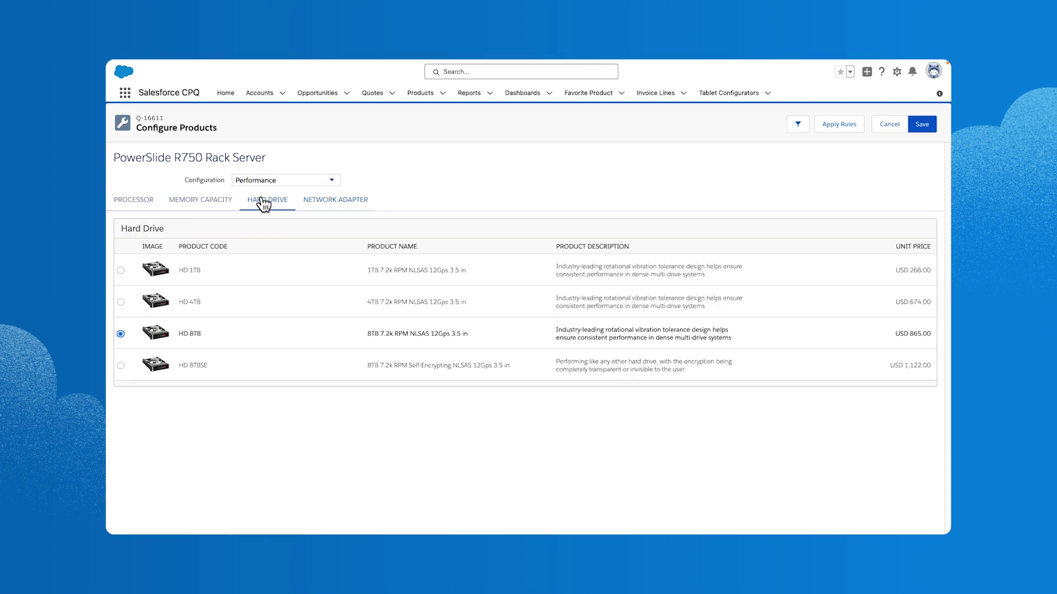
left_click(223, 206)
left_click(126, 208)
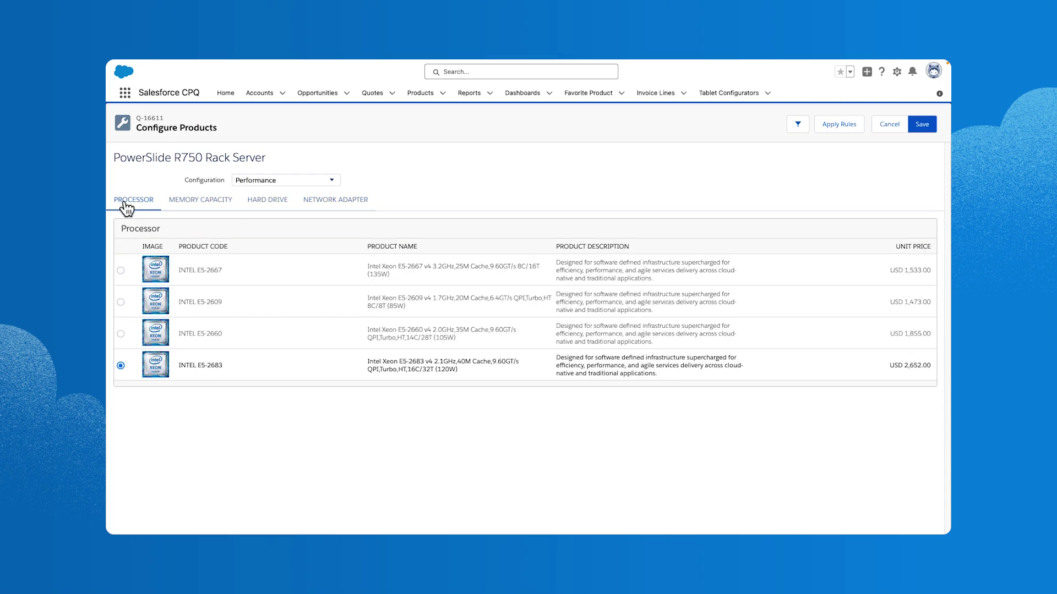
Save the PowerSlide R750 bundle onto quote Q-16611, totalling USD 7,219.00
left_click(916, 131)
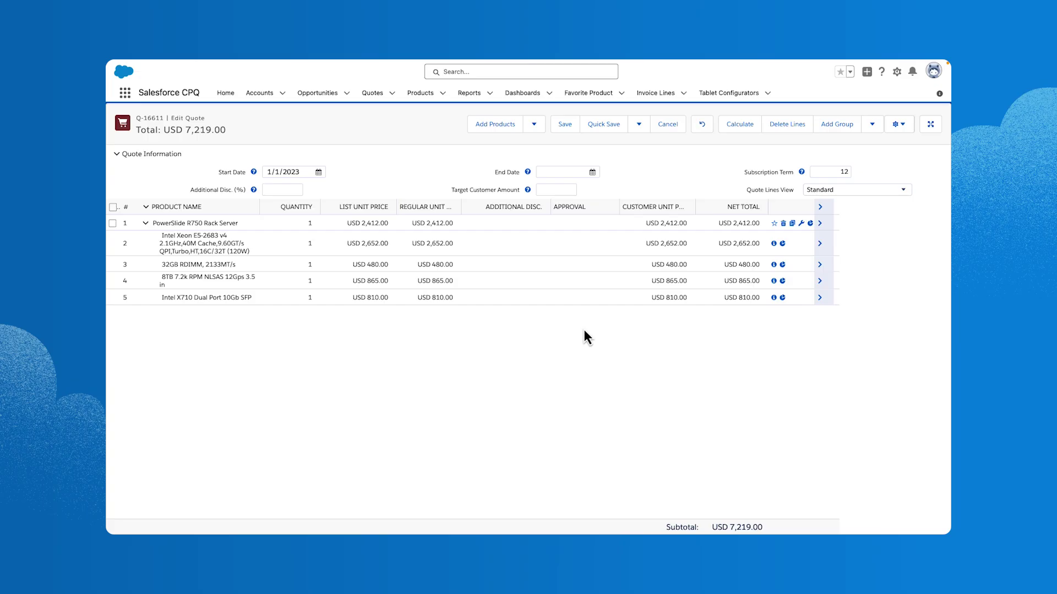
left_click(443, 95)
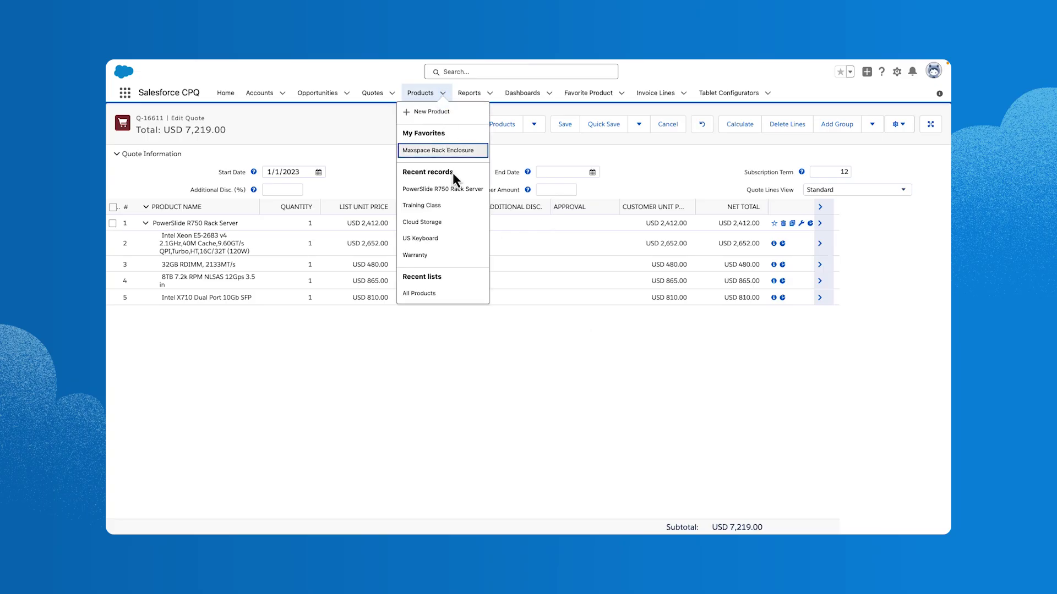
Open the PowerSlide R750 Rack Server record and scroll through its Features, Options, Price Books and Costs
left_click(454, 190)
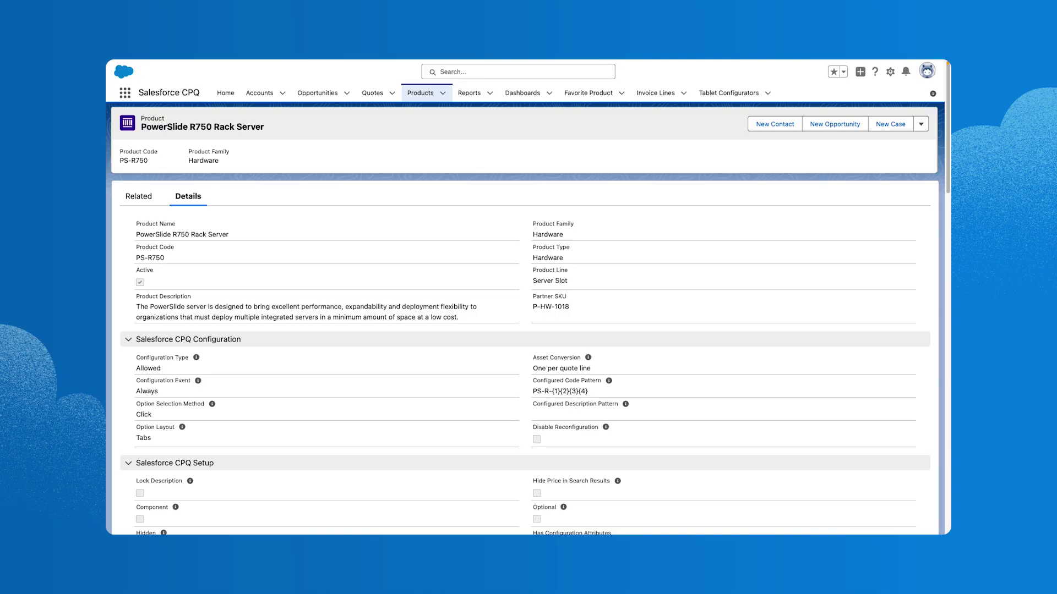
left_click(148, 199)
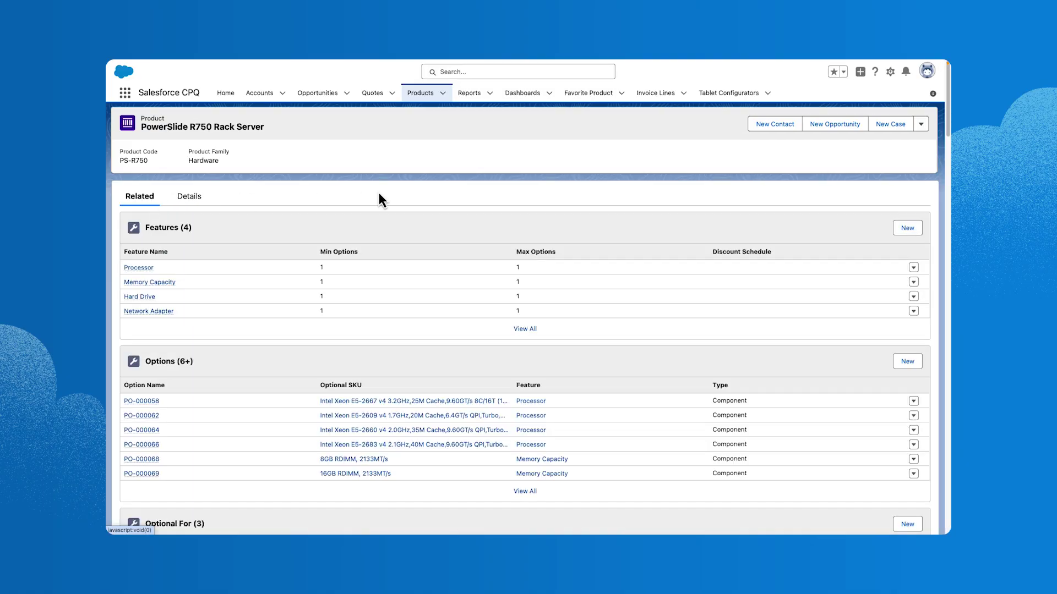
scroll(419, 206, "down", 3)
scroll(416, 201, "down", 10)
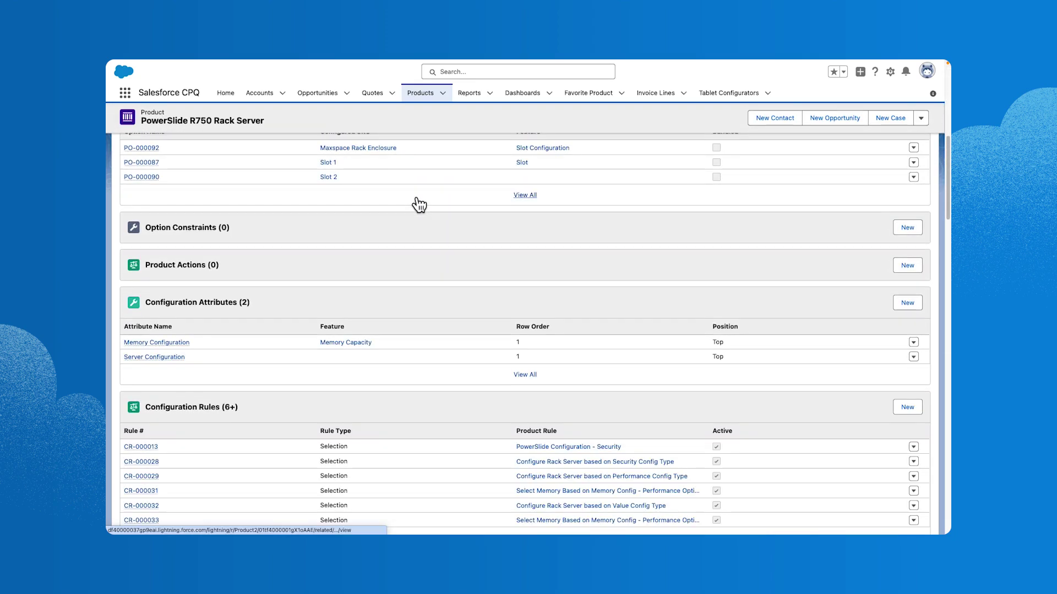
scroll(417, 201, "down", 5)
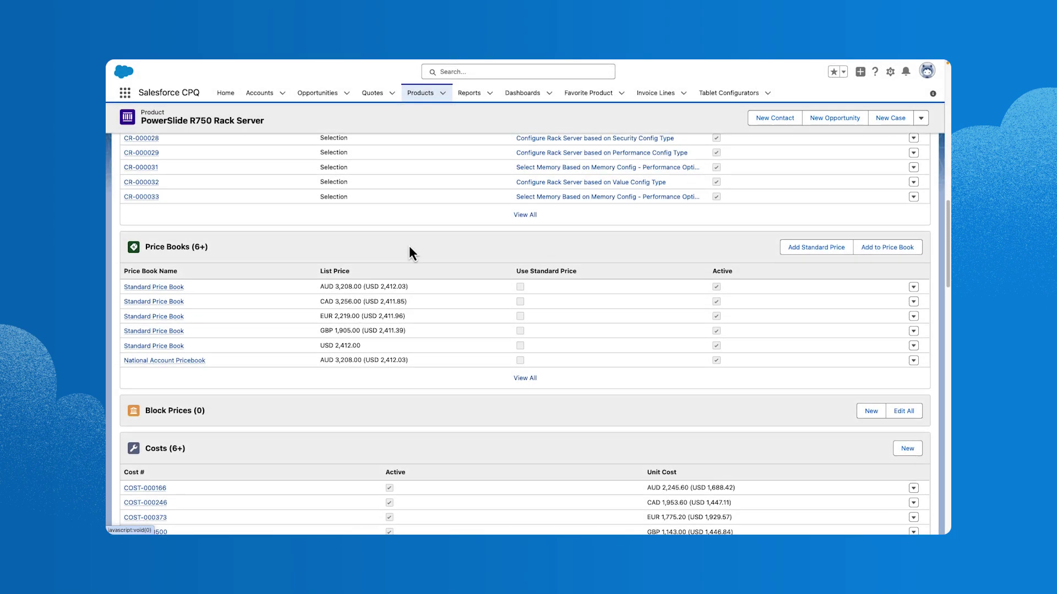
scroll(408, 246, "up", 20)
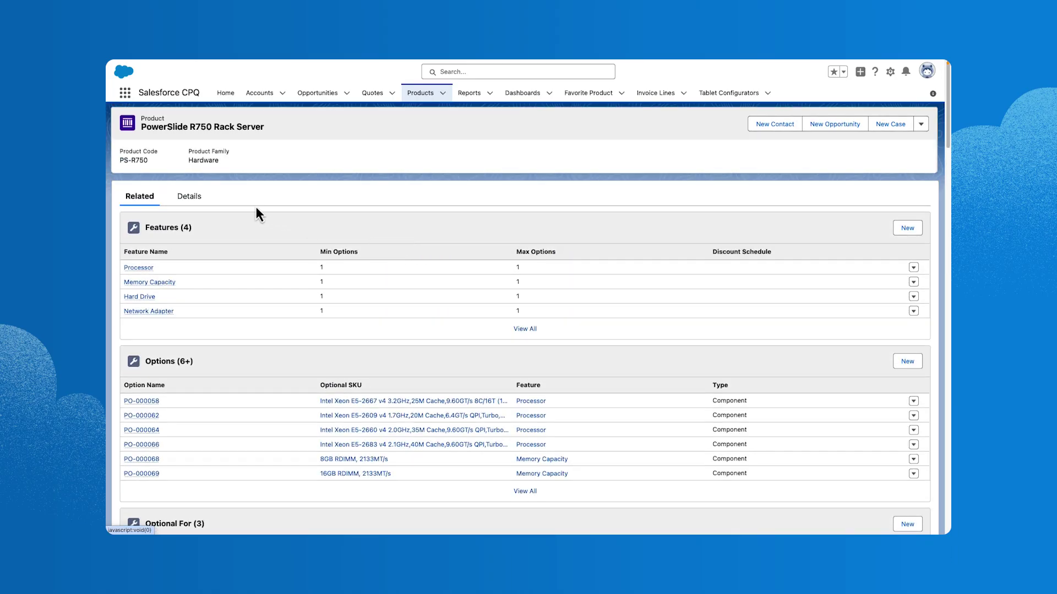
Open the Cloud Storage product record and check its Fixed Price, 12-term Renewable subscription
left_click(201, 198)
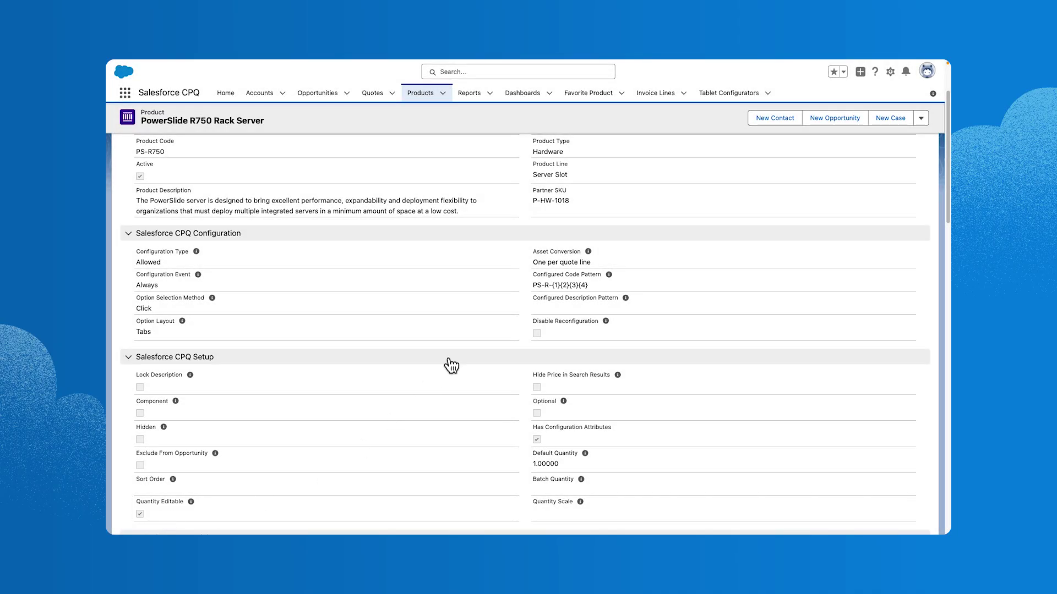
left_click(443, 93)
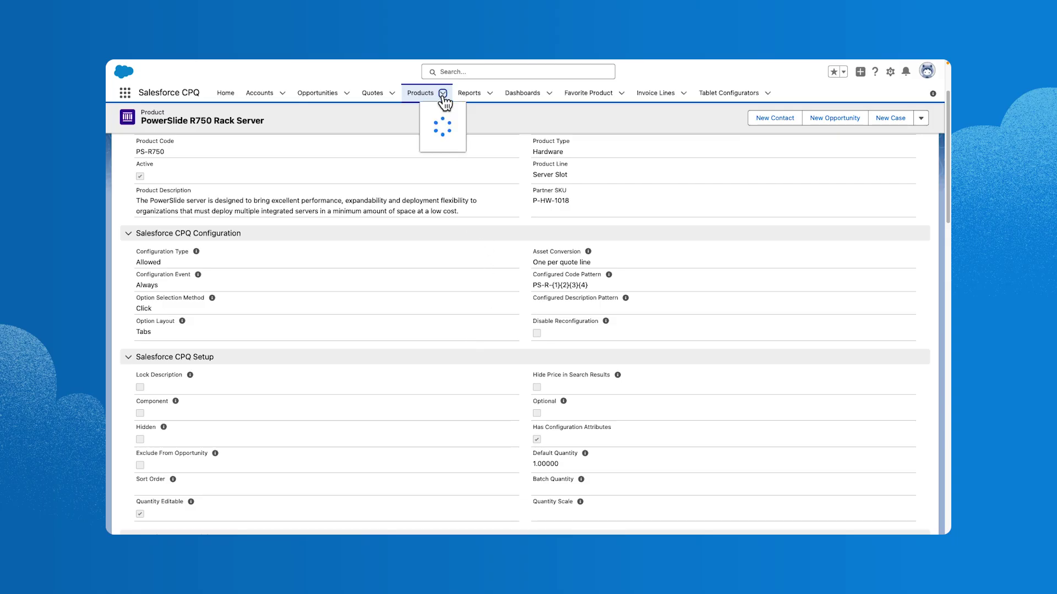
left_click(432, 222)
scroll(432, 276, "down", 3)
scroll(358, 227, "down", 5)
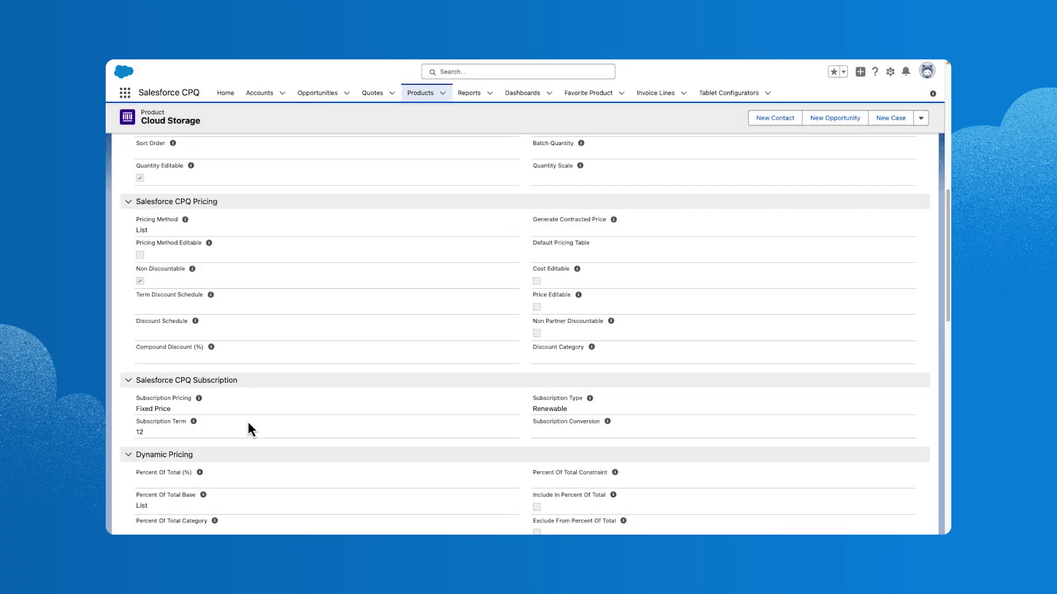
Show Cloud Storage's price books: Standard Price Book and Pricing Webinar, each USD 20.00
scroll(248, 422, "up", 10)
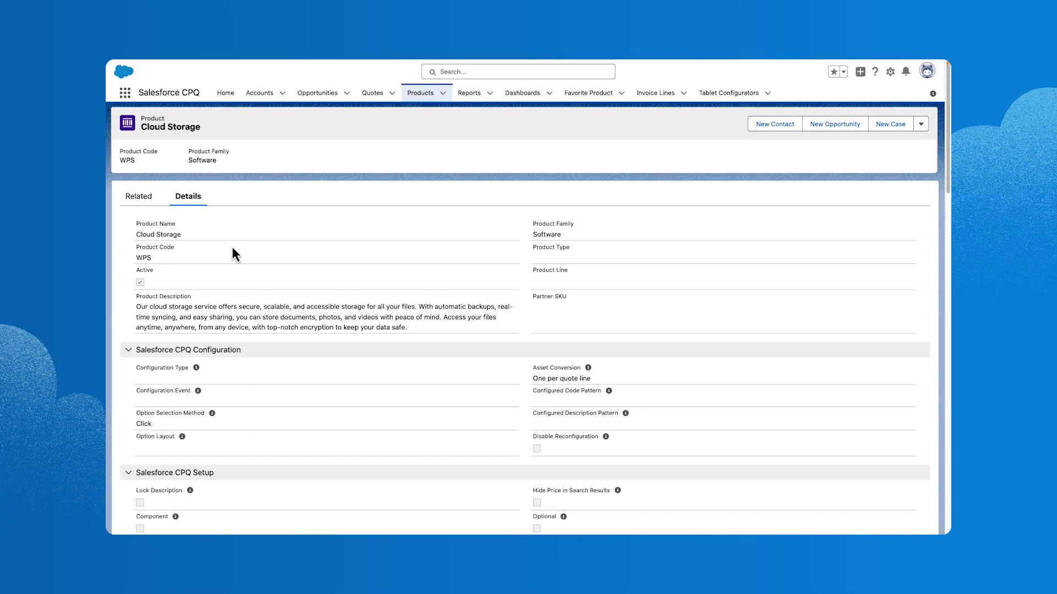
left_click(149, 205)
scroll(522, 319, "down", 1)
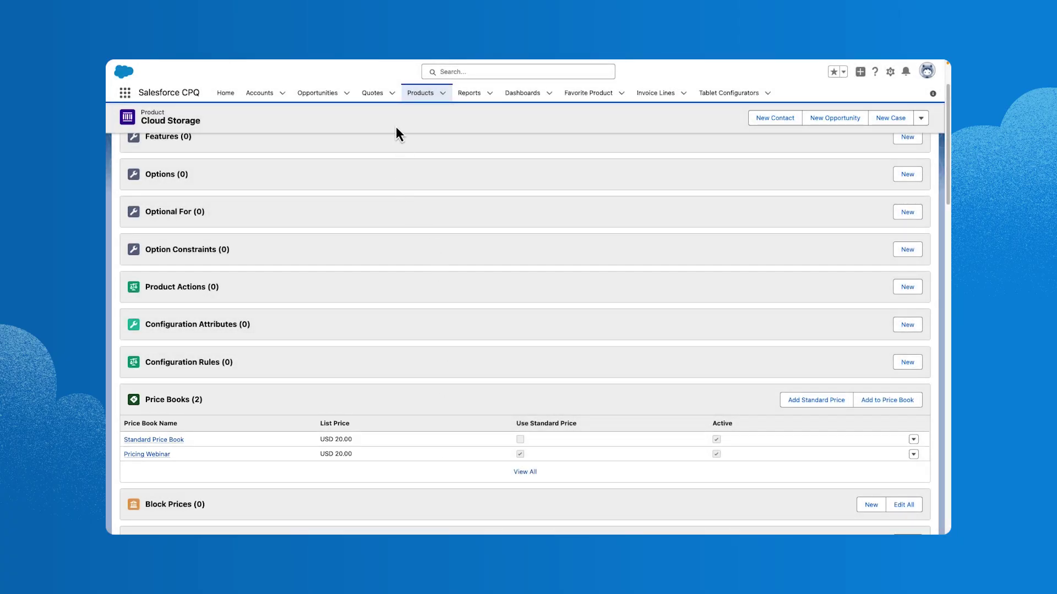
Open quote Q-16611 and bring up its line editor again
left_click(372, 93)
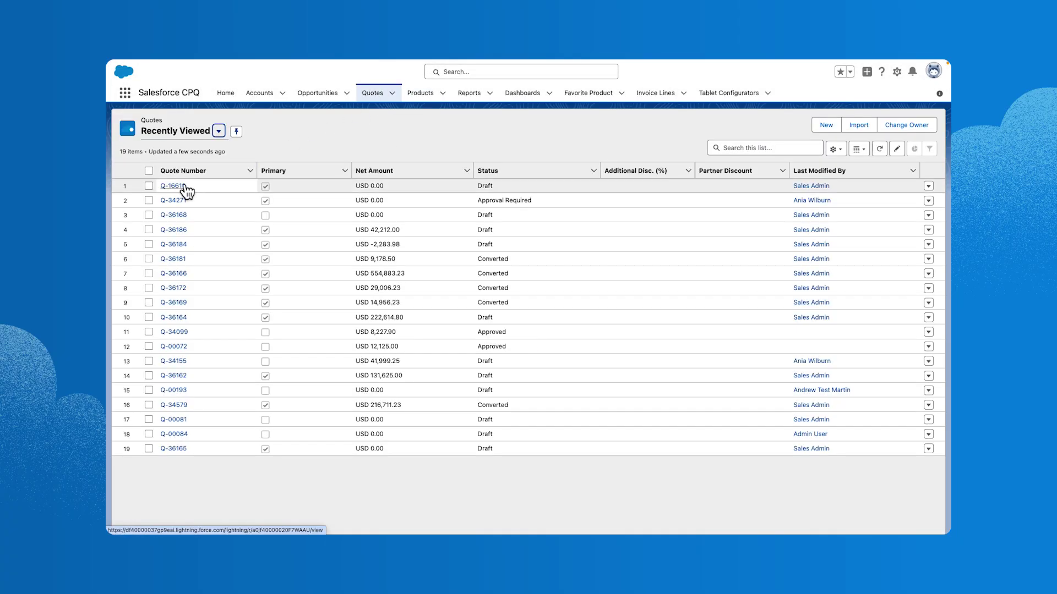
left_click(182, 186)
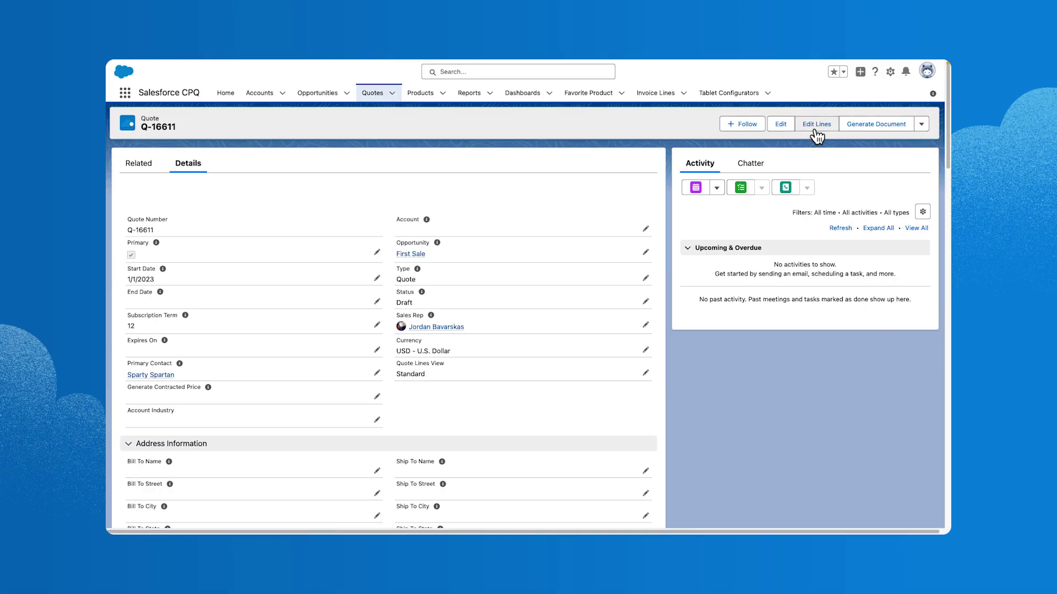
left_click(814, 130)
Search 'Cloud S' and add Cloud Storage at USD 20.00 to the quote
left_click(434, 124)
type("Cloud St")
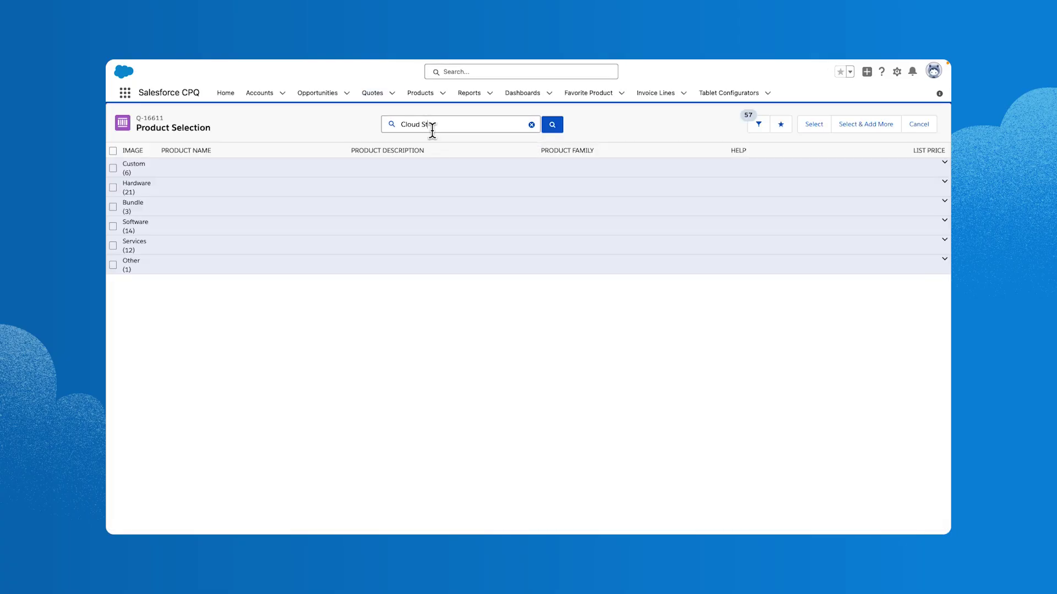
left_click(430, 142)
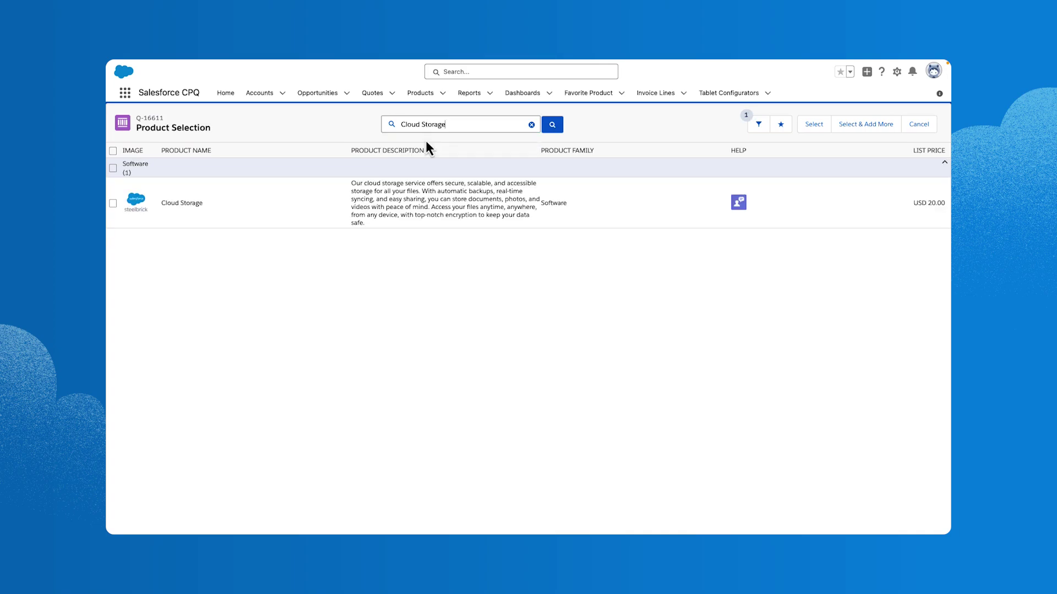
left_click(113, 203)
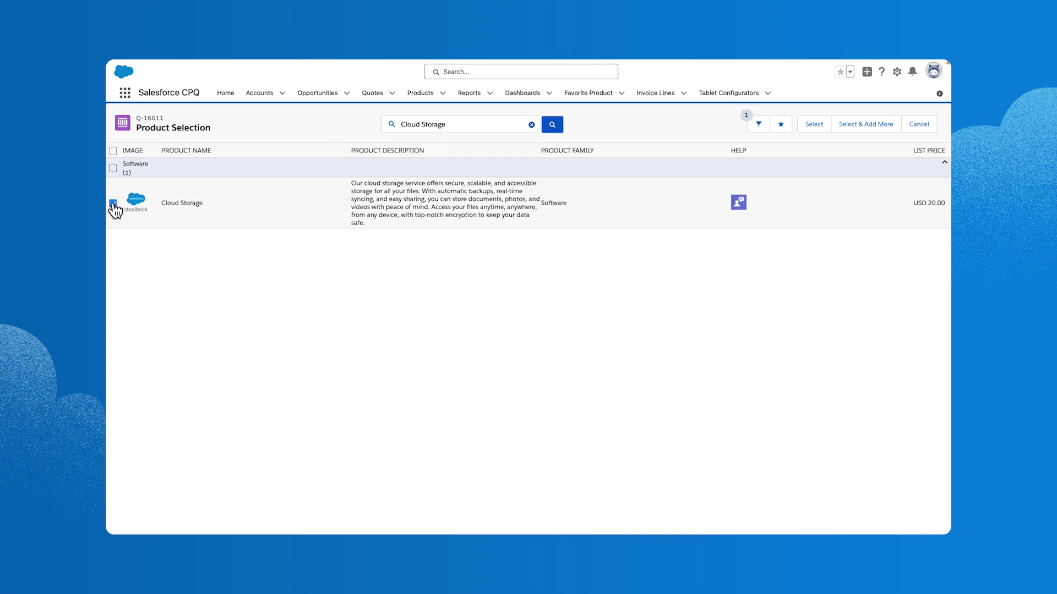
left_click(801, 129)
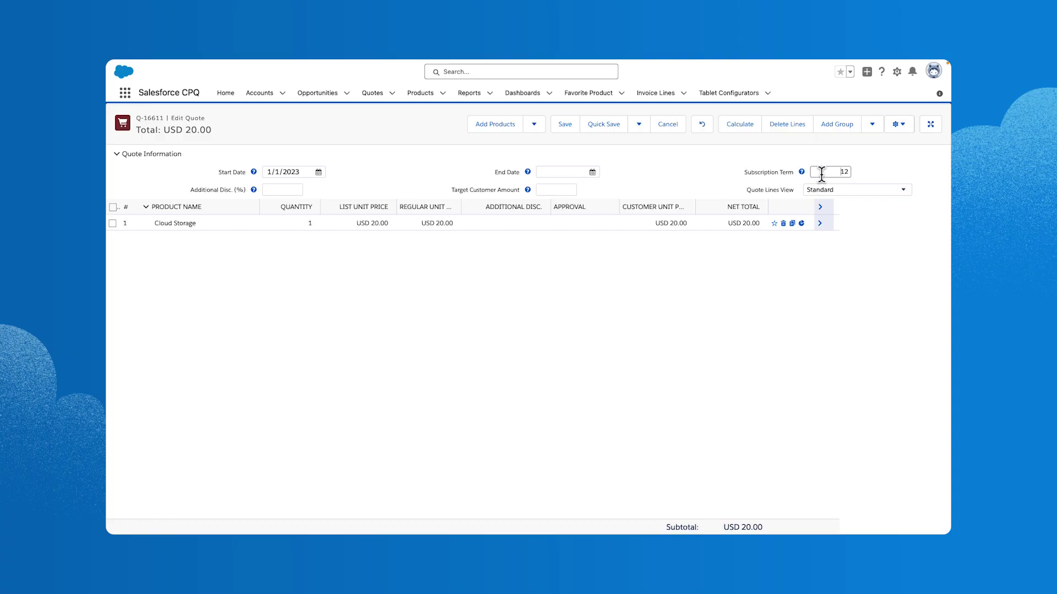
Try subscription term 6, then set 18 and recalculate, prorating Cloud Storage to USD 30.00
left_click_drag(818, 172, 846, 173)
type("6")
left_click(744, 130)
double_click(842, 168)
type("8")
left_click(746, 126)
Open Training Class, confirm Block pricing, and show its 1-10, 11-25, 26-50, Over 50 tiers
left_click(443, 93)
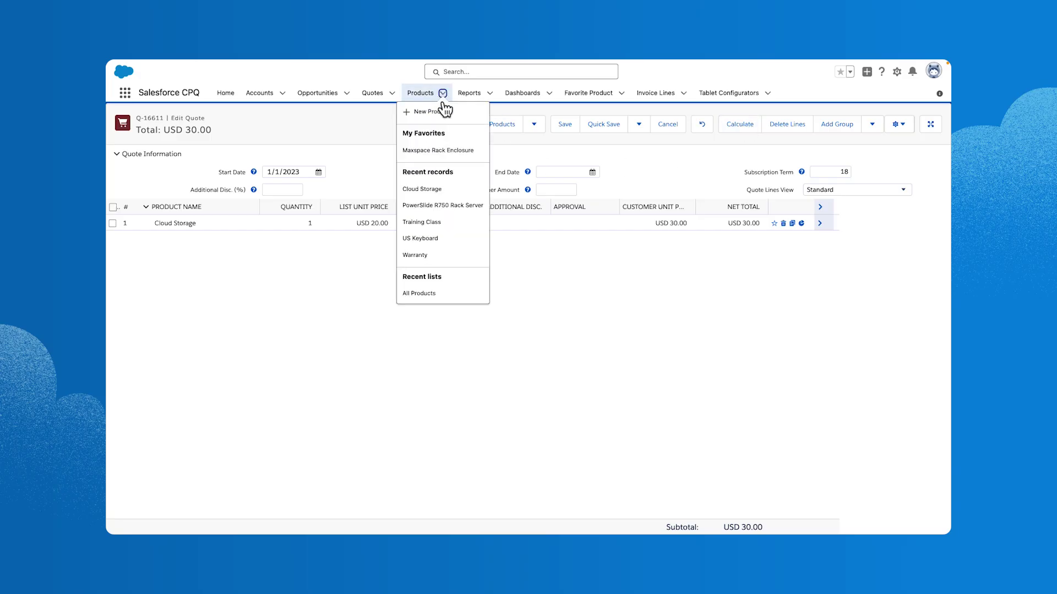
left_click(437, 222)
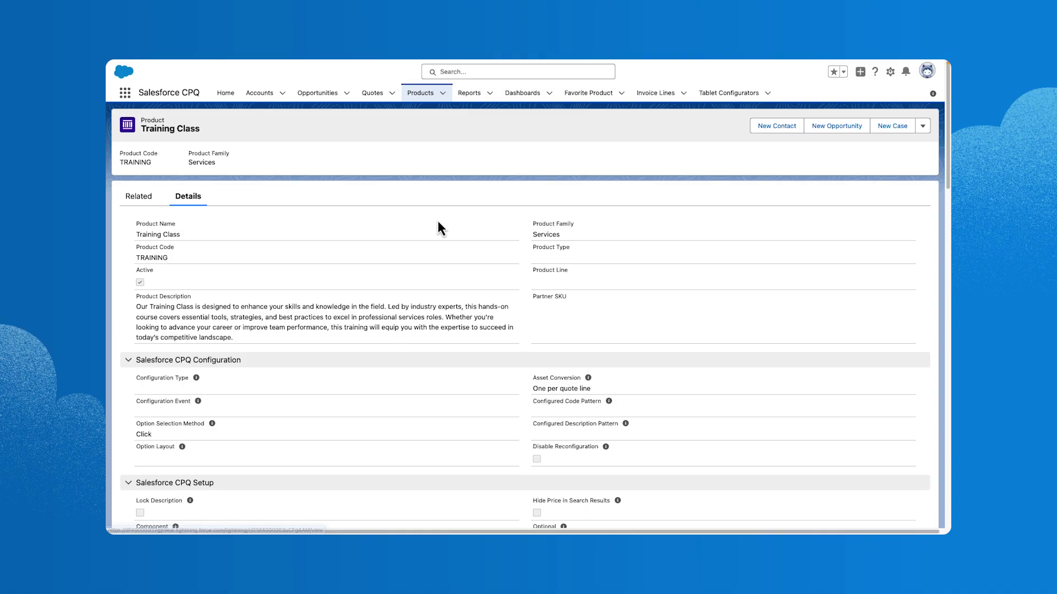
scroll(427, 260, "down", 5)
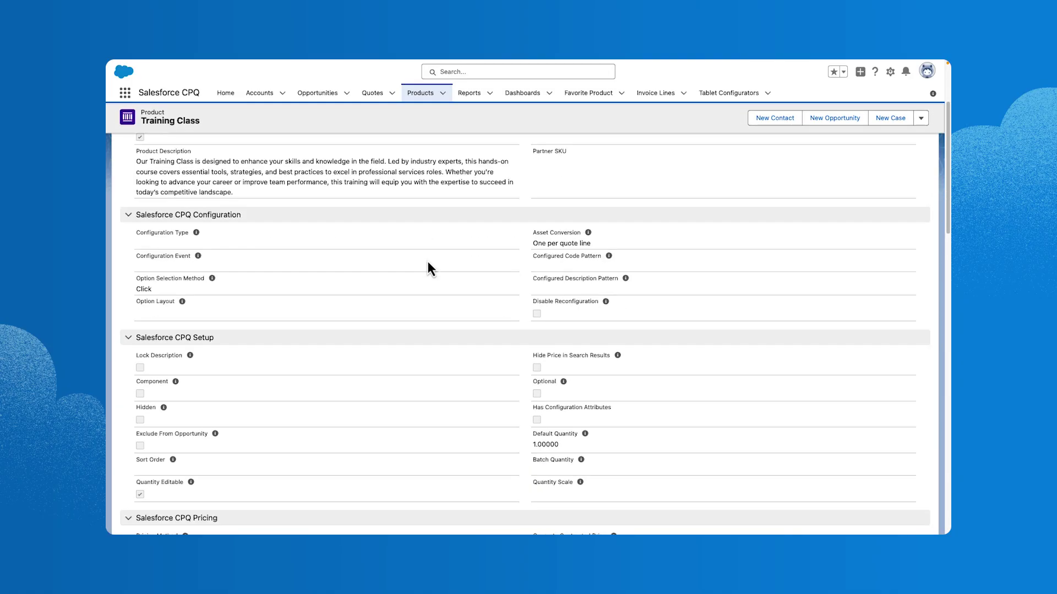
scroll(427, 268, "down", 2)
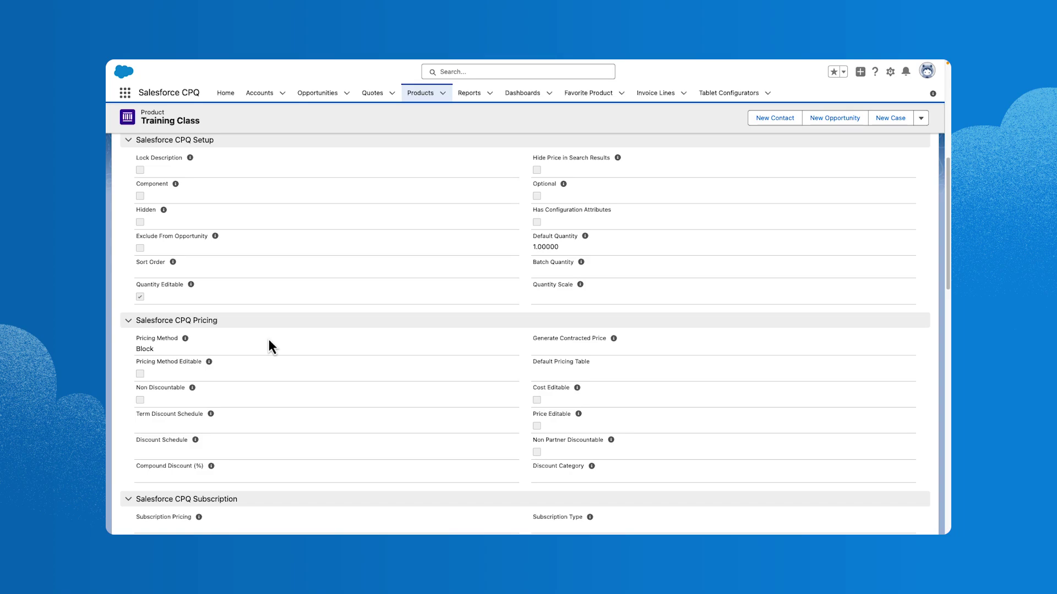
scroll(266, 336, "up", 10)
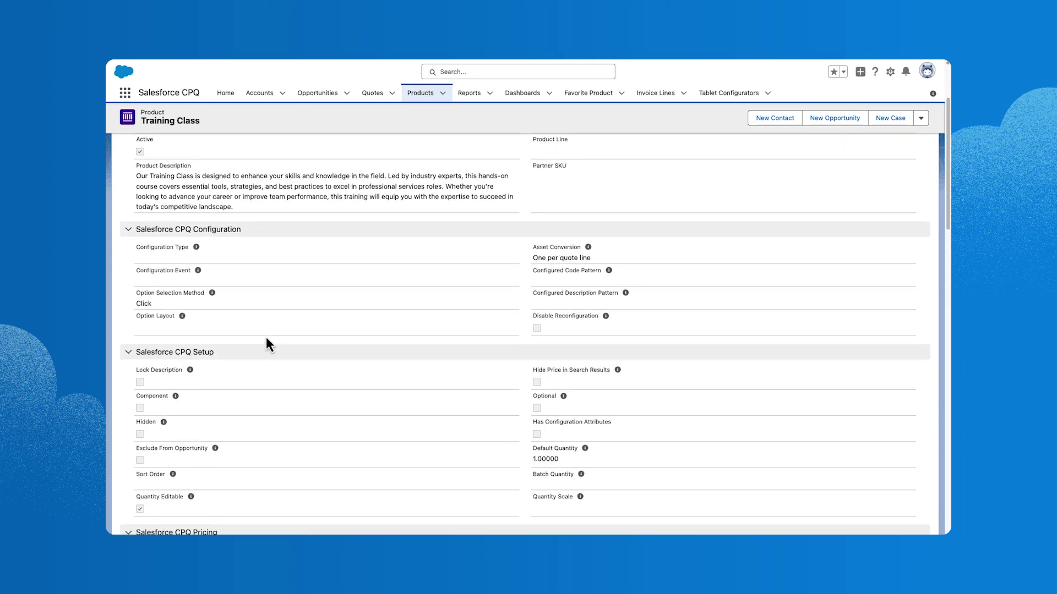
left_click(153, 202)
scroll(483, 242, "down", 5)
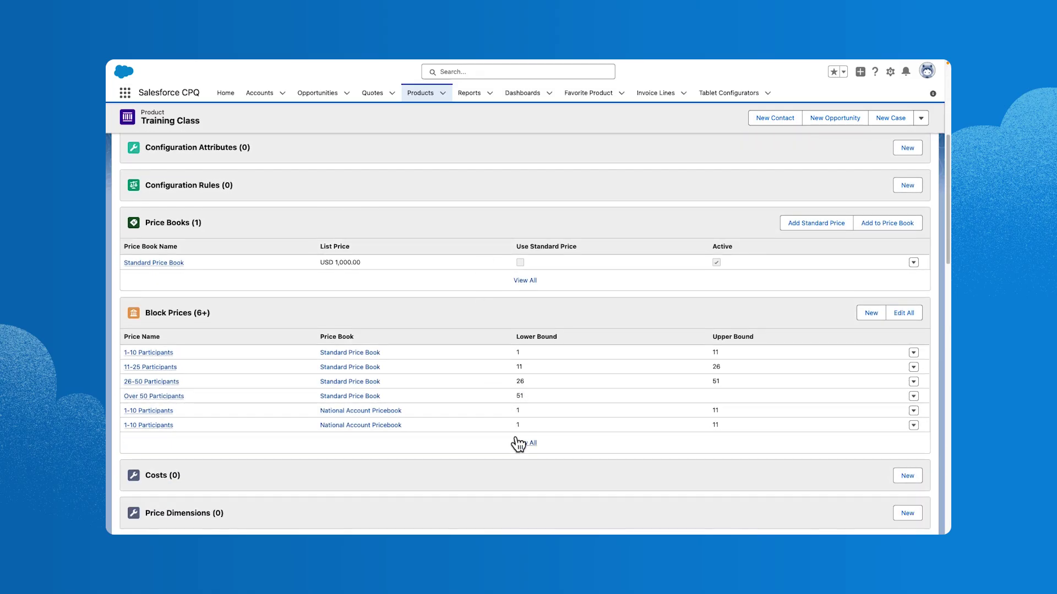
Open all Training Class block prices for editing, tiers USD 1,000.00 to 2,500.00
left_click(520, 443)
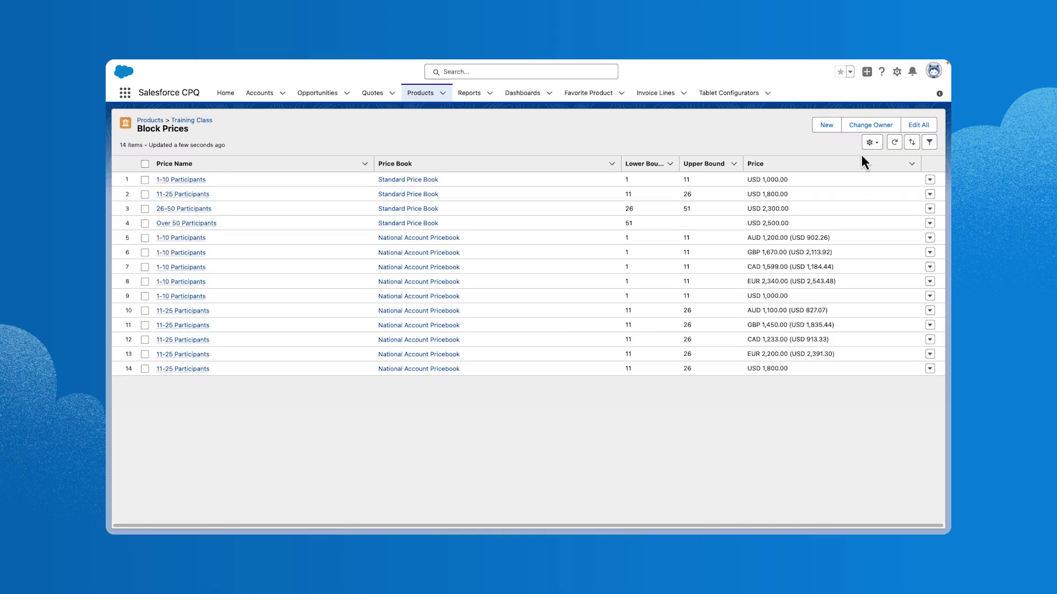
left_click(915, 126)
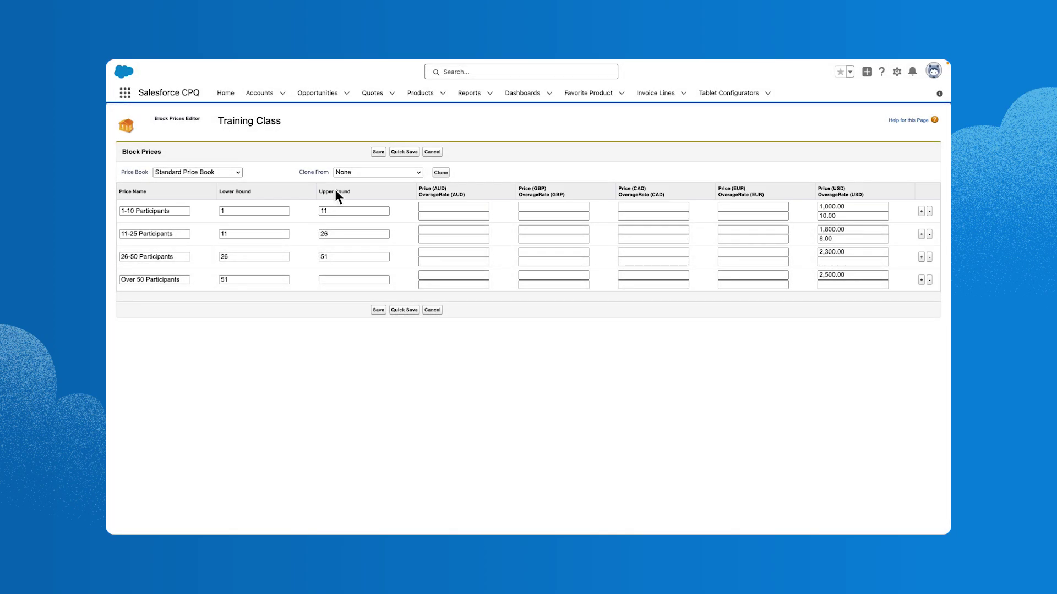
Open the US Keyboard product record and check its CPQ pricing method is Cost
left_click(443, 94)
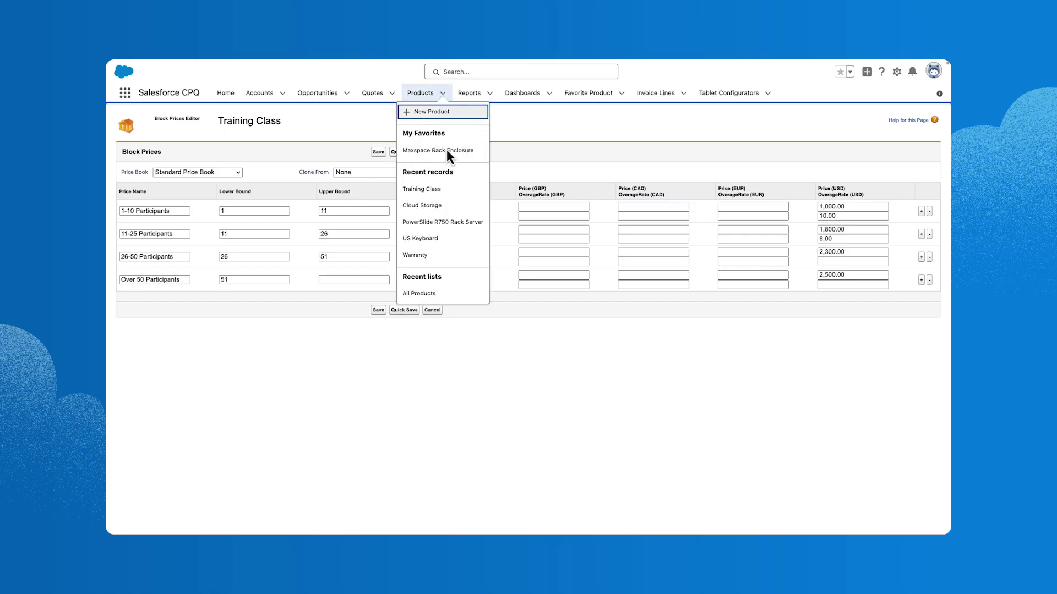
left_click(421, 238)
scroll(440, 240, "down", 5)
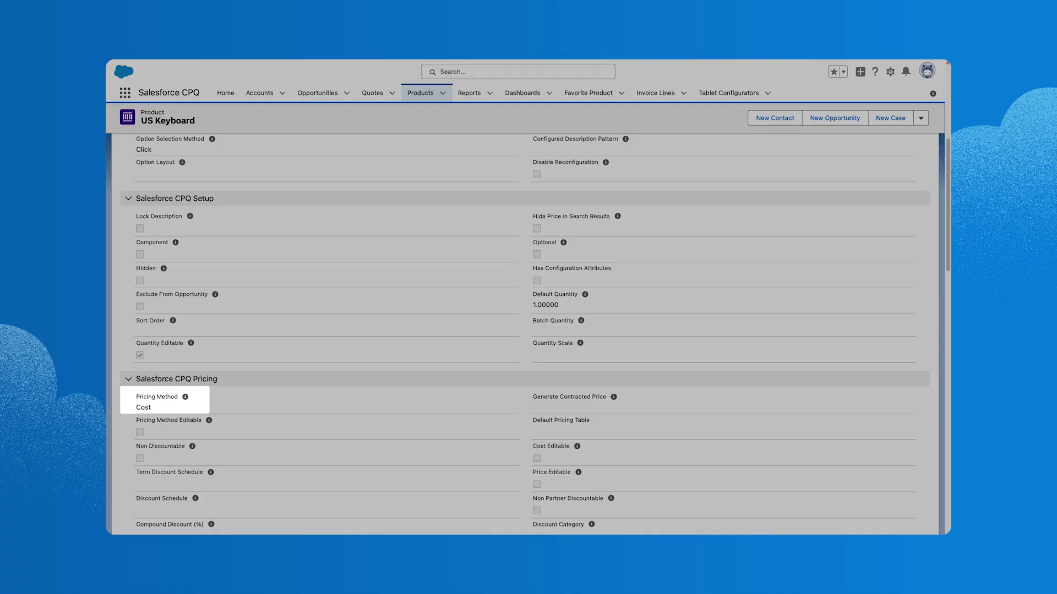
scroll(239, 408, "up", 1)
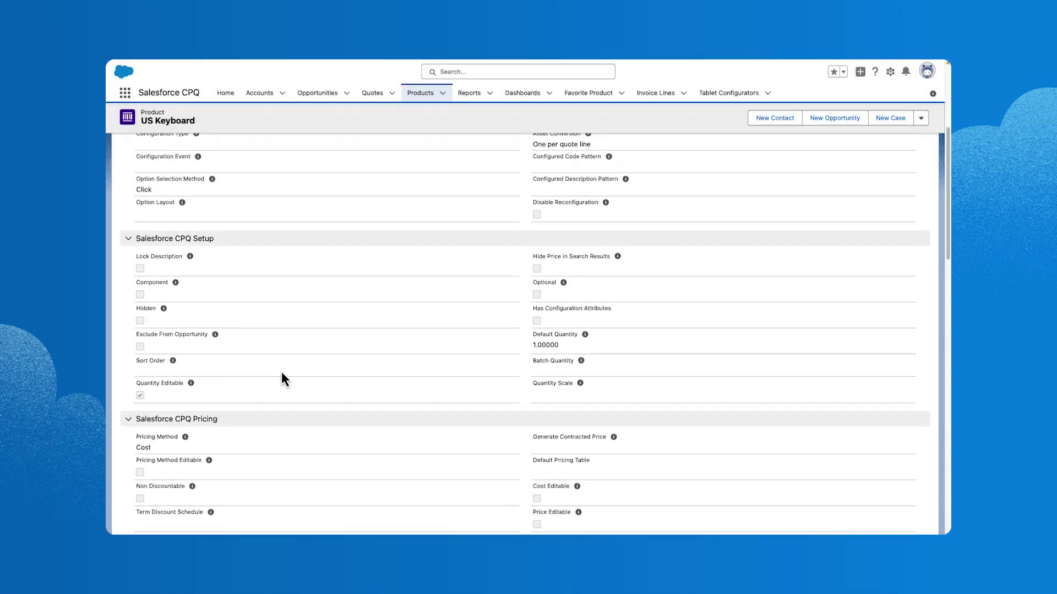
scroll(297, 352, "up", 5)
Show US Keyboard's Price Books (USD 15.00) and Costs list (USD 10.00 unit cost)
left_click(144, 196)
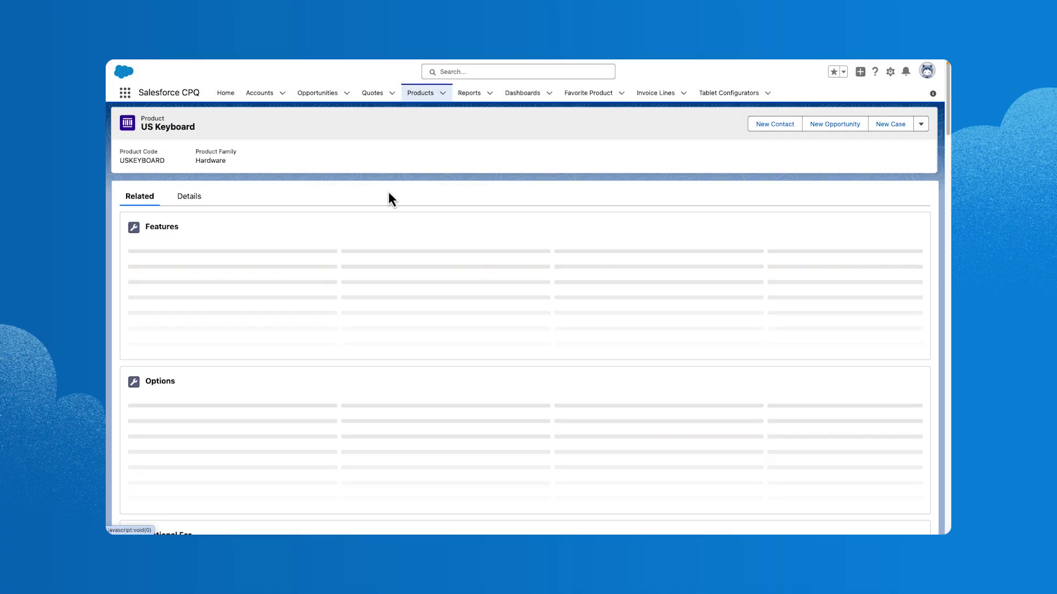
scroll(477, 212, "down", 3)
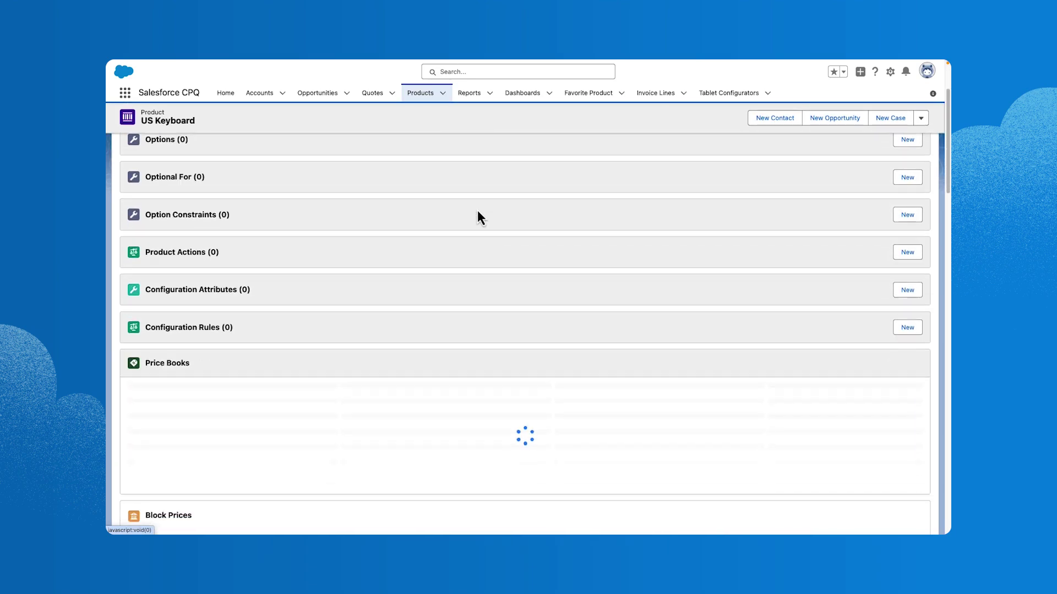
scroll(477, 210, "down", 3)
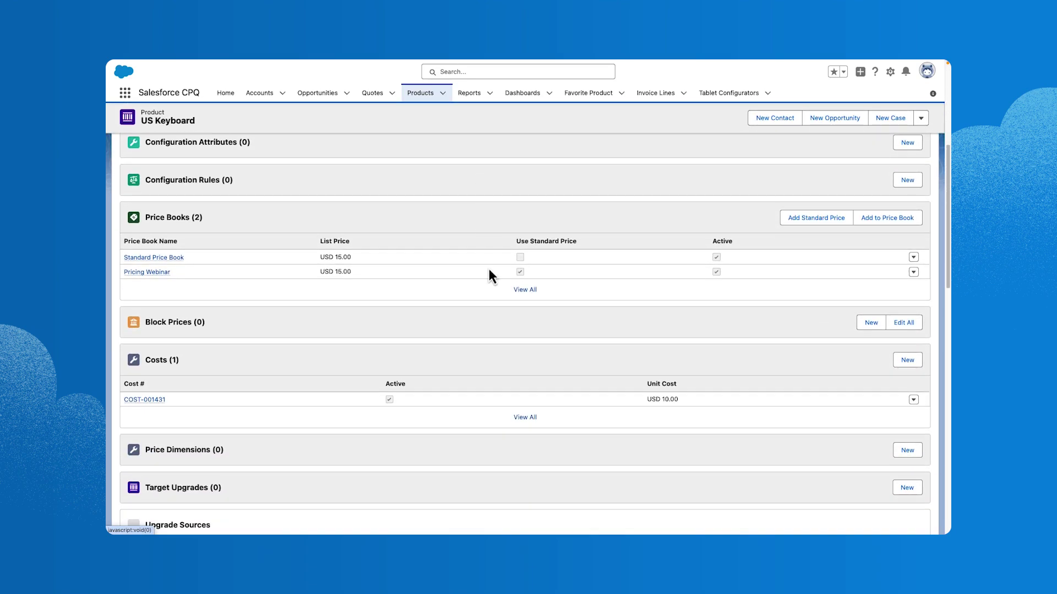